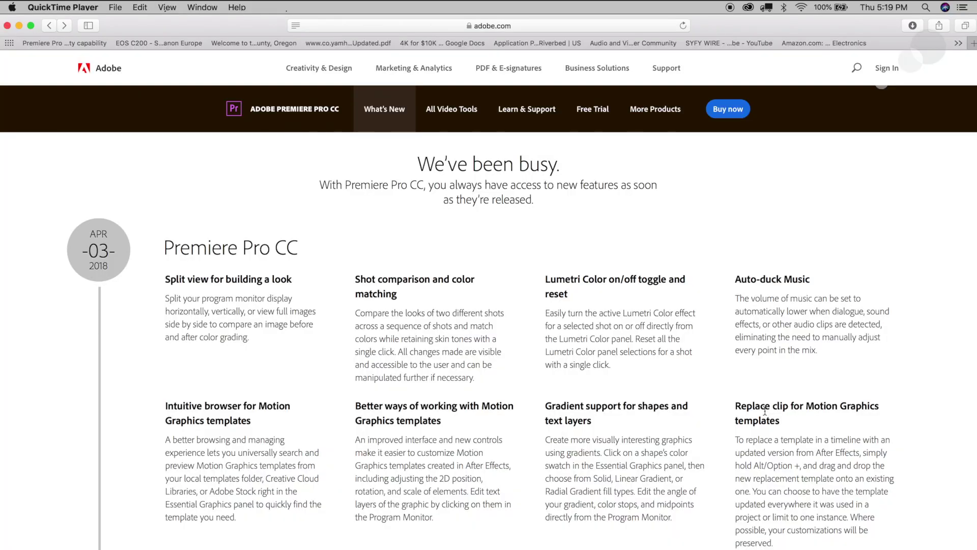
- Scroll Adobe's Premiere Pro CC What's New page down to the 'New format support' entry
scroll(764, 411, down, 10)
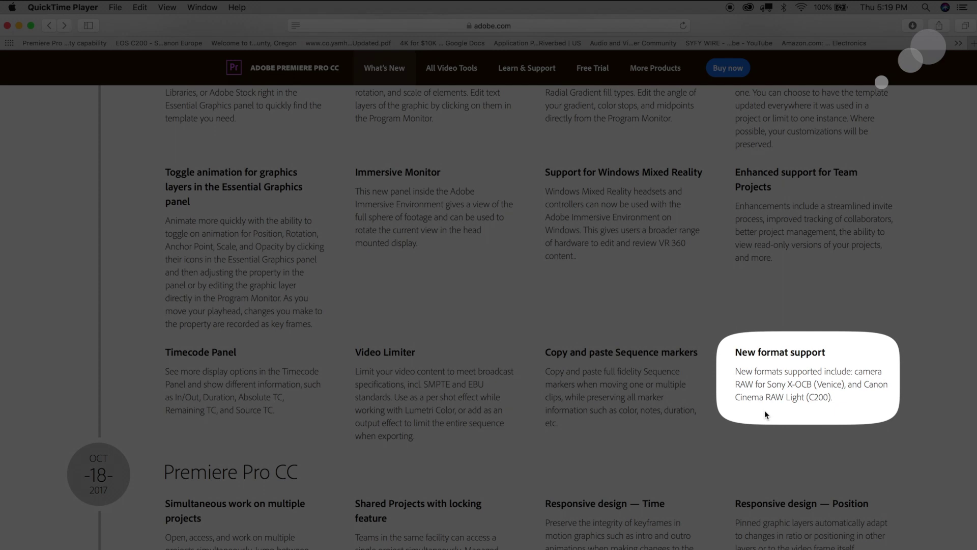
- Import A019C006_180531CB_CANON.CRM from Desktop > CRM > REEL_019 into the Premiere project
key(super+Tab)
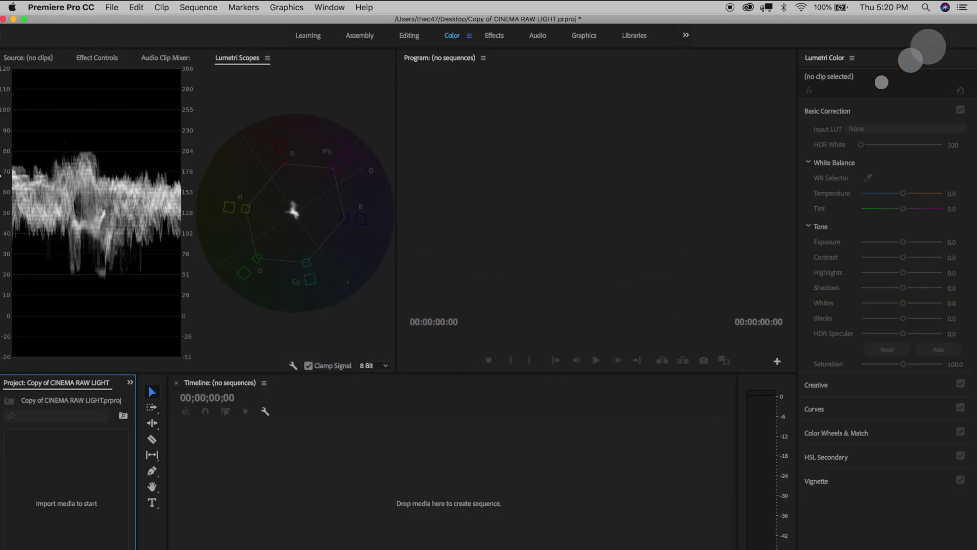
double_click(70, 507)
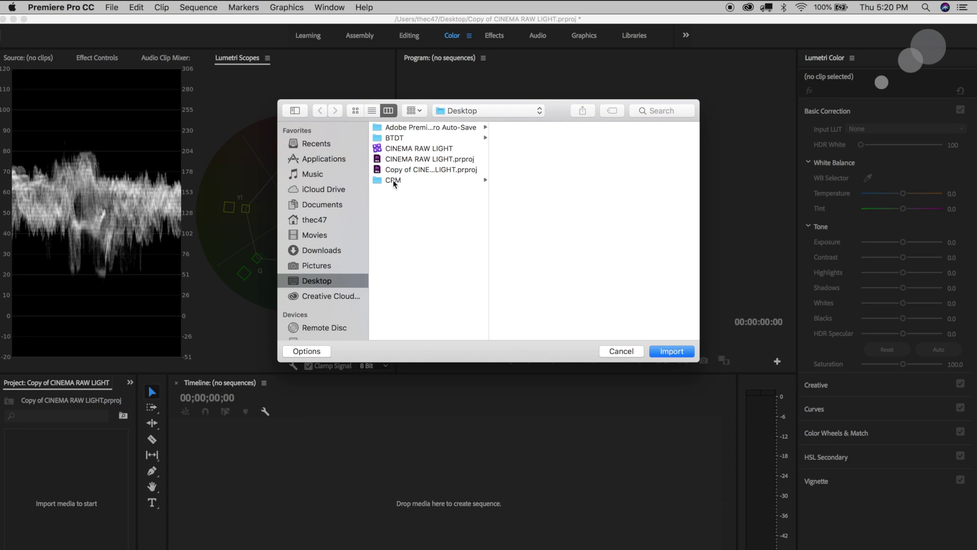
click(393, 180)
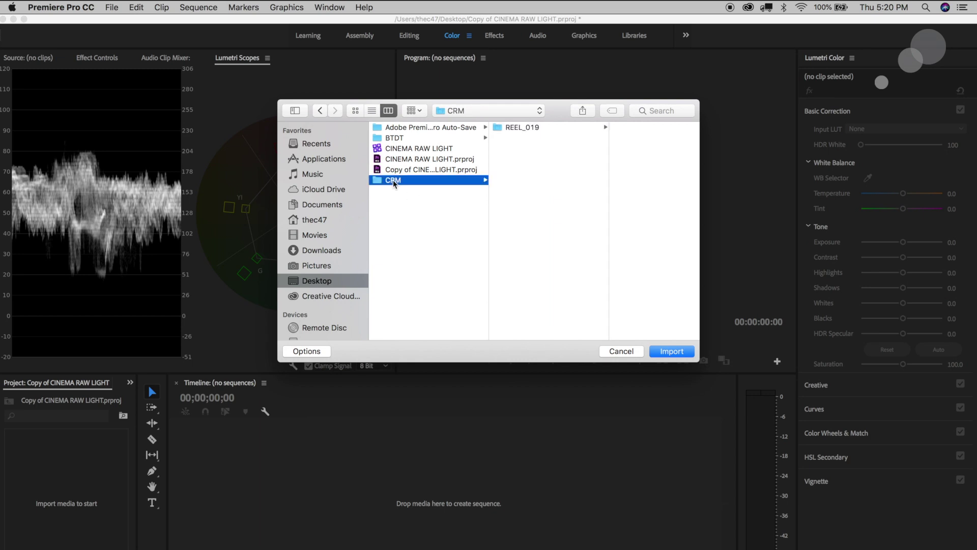
click(540, 128)
click(667, 137)
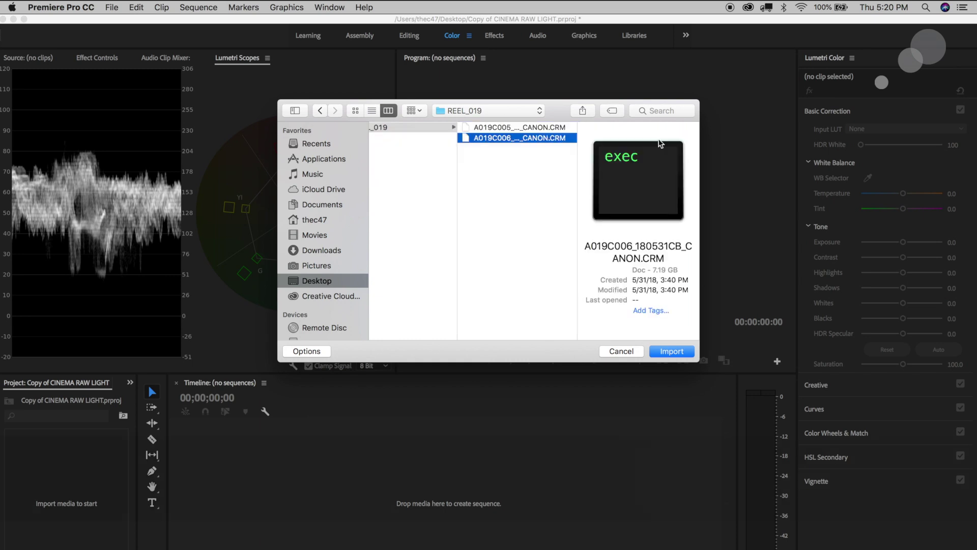
click(679, 352)
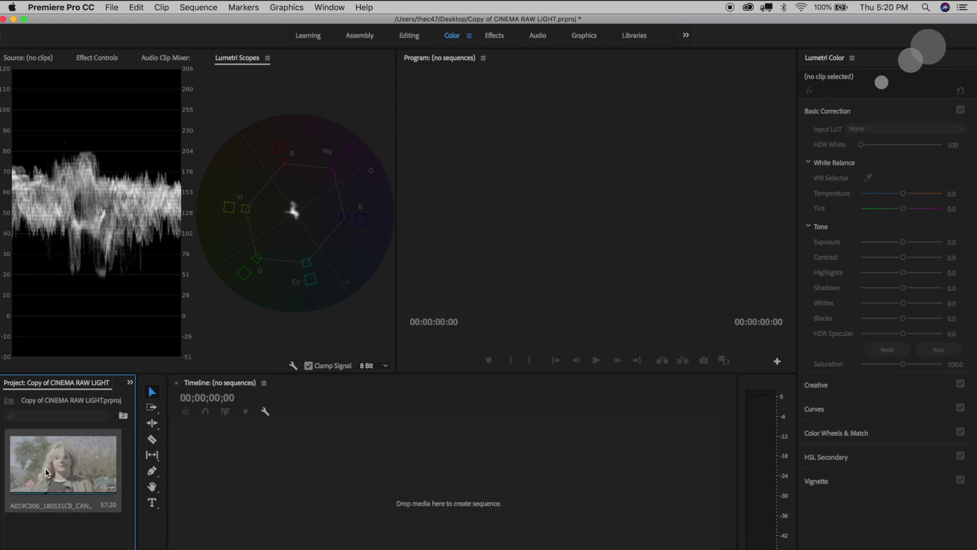
- Create a sequence from the A019C006 clip and park the playhead at 00:00:49:16
drag(77, 466, 385, 489)
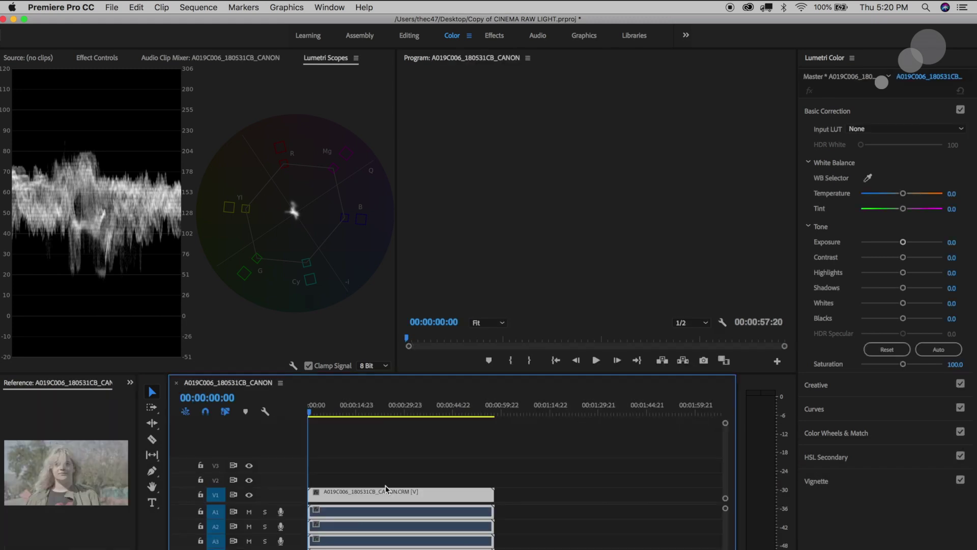
mouse_move(454, 413)
mouse_down()
mouse_move(430, 414)
mouse_move(470, 415)
mouse_up()
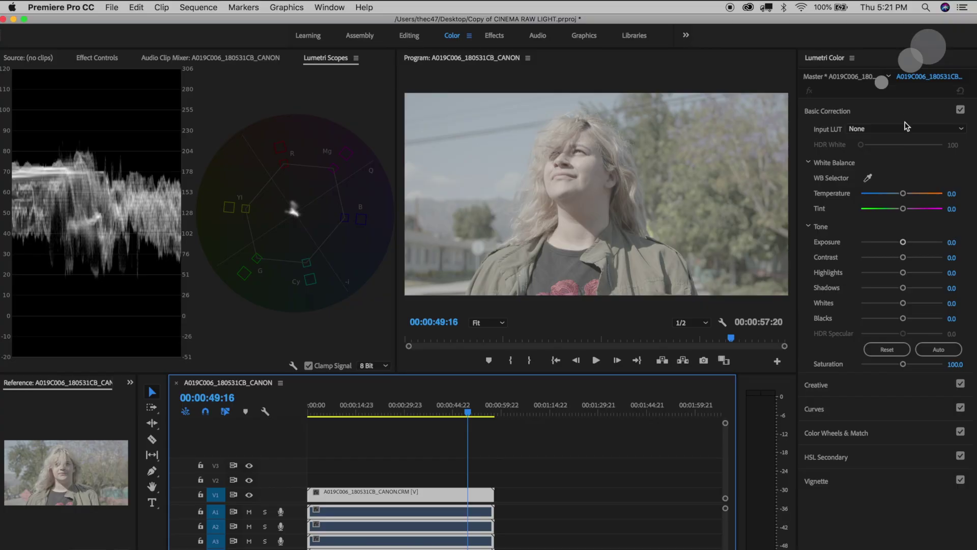
- Apply the CinemaGamut_CanonLog2-to-BT709 input LUT in Basic Correction and lower the exposure slightly
click(910, 133)
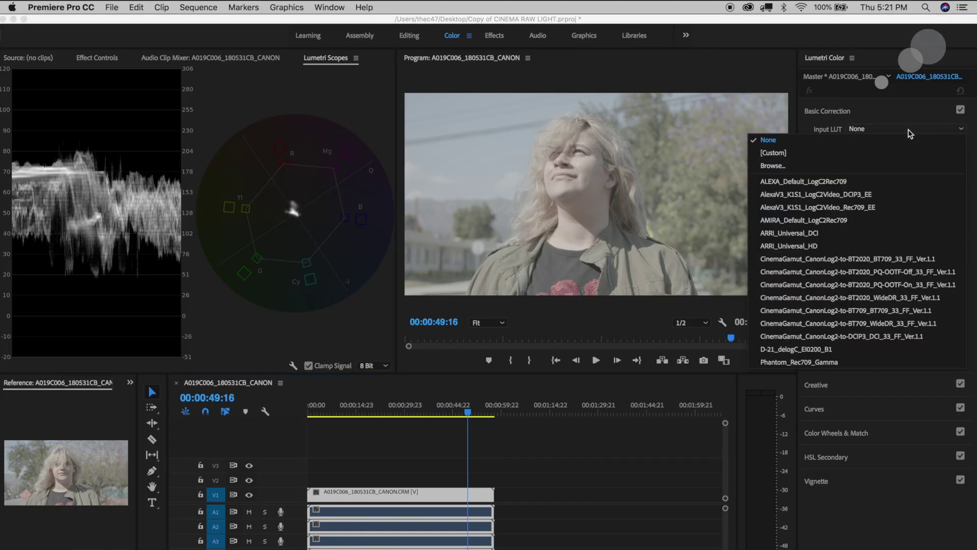
click(921, 326)
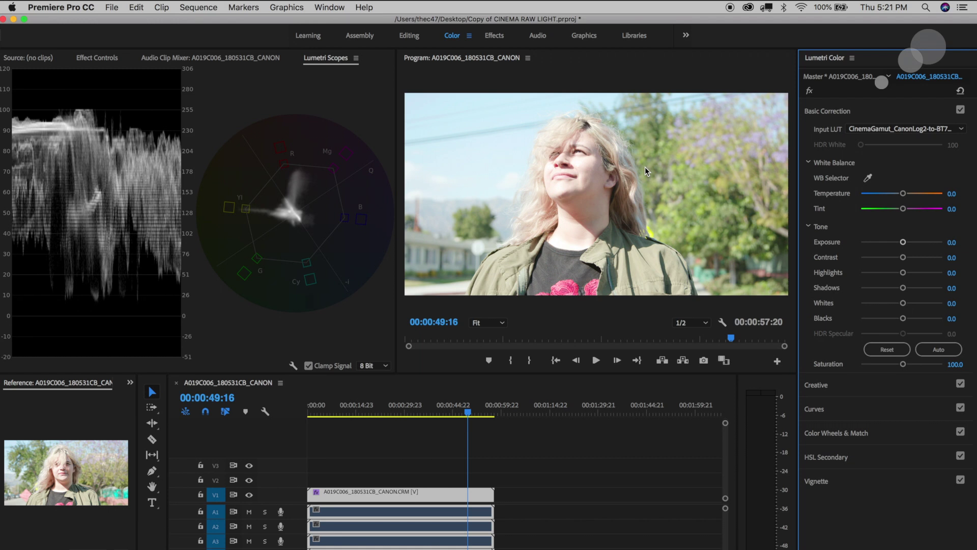
mouse_move(903, 242)
mouse_down()
mouse_move(877, 244)
mouse_move(903, 245)
mouse_up()
- In Lumetri Curves, pull the RGB master curve below the diagonal to darken the clip
click(882, 116)
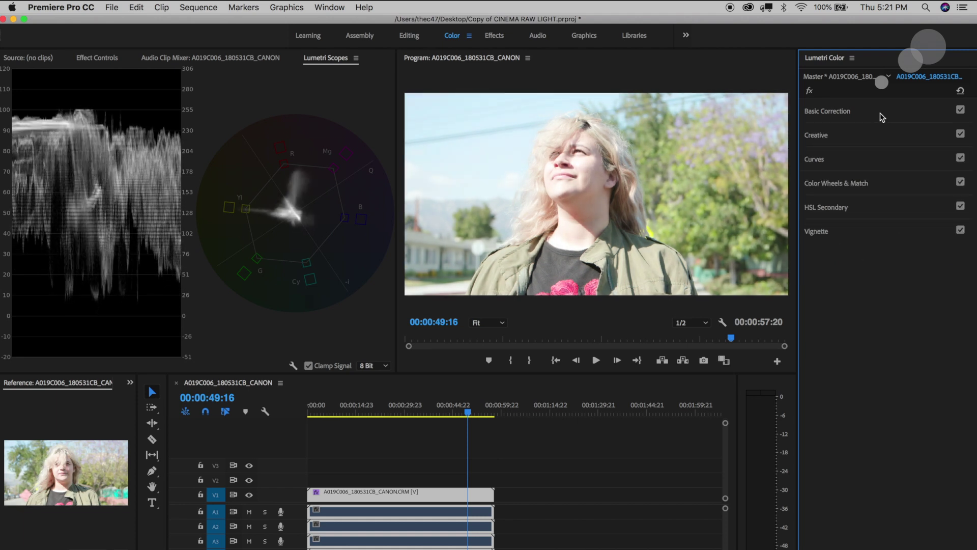
click(889, 164)
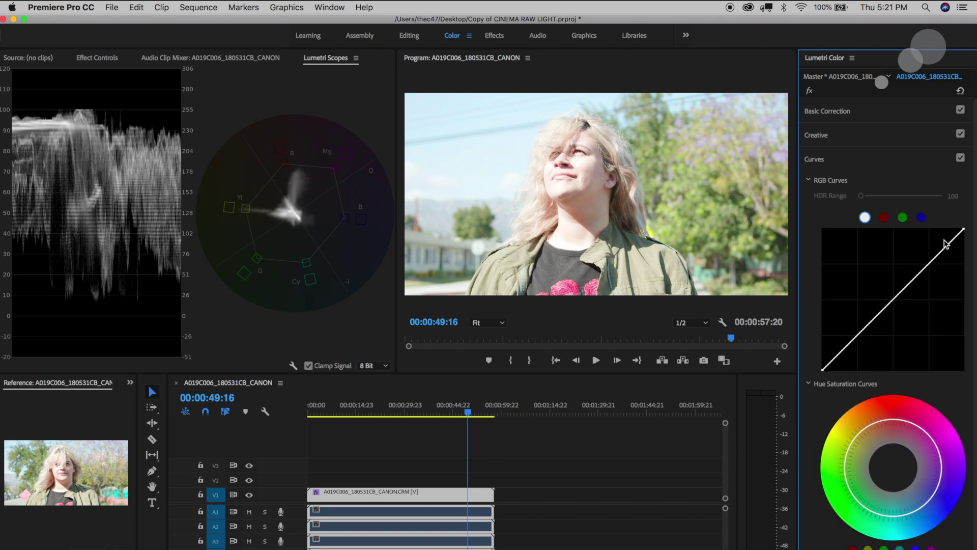
drag(949, 245, 951, 264)
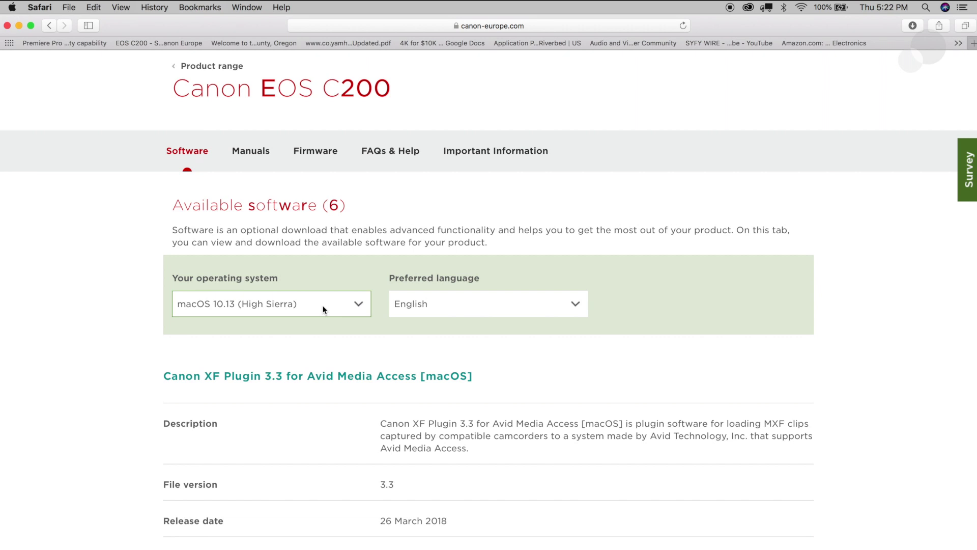
- Scroll Canon's EOS C200 Software tab down to the Canon RAW Plugin 1.1 for Final Cut Pro X
scroll(324, 311, down, 10)
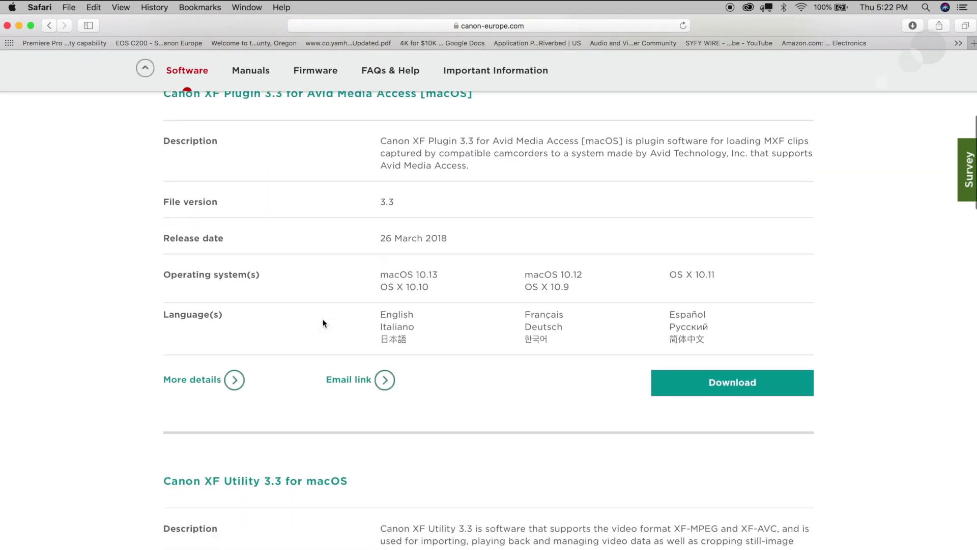
scroll(324, 322, down, 11)
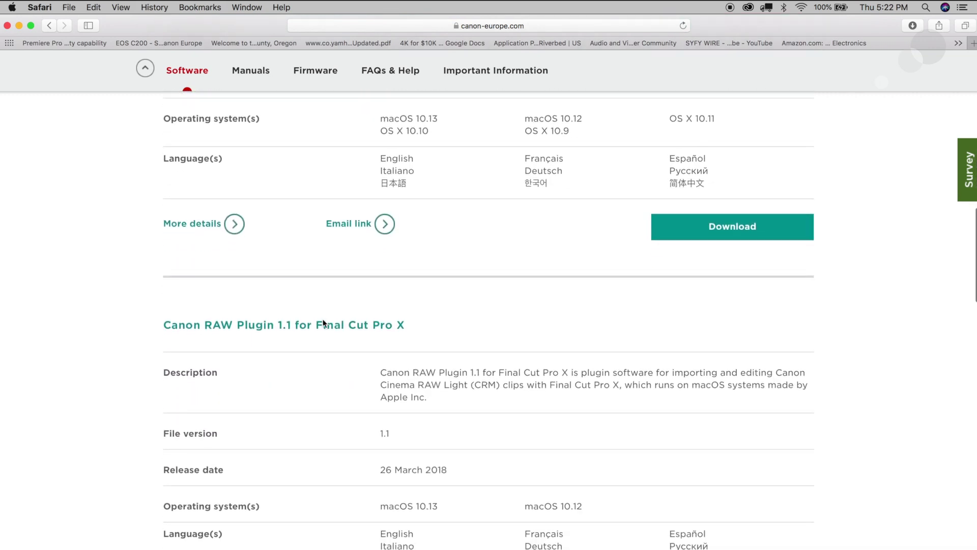
scroll(323, 323, down, 1)
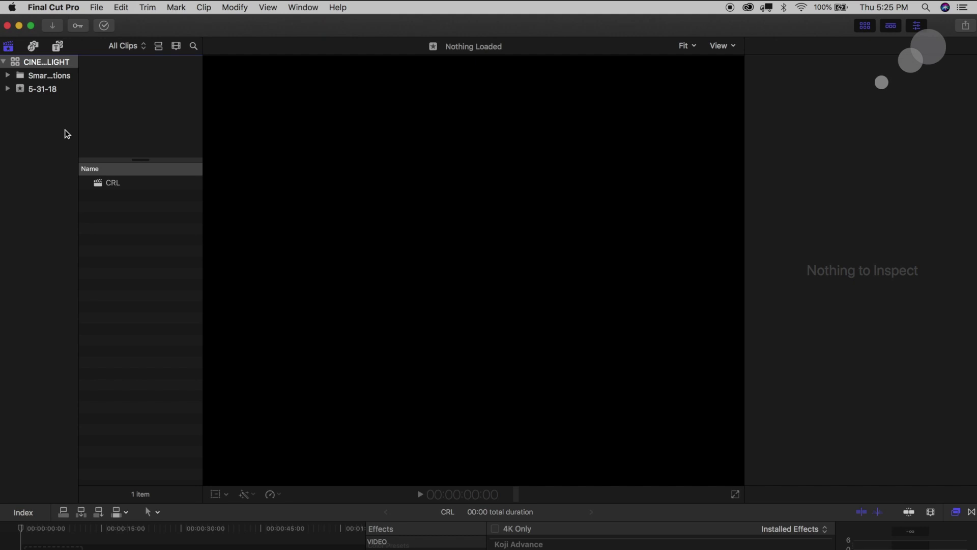
- Import A019C006 from REEL_019 into the 5-31-18 event with 'Leave files in place'
key(super+i)
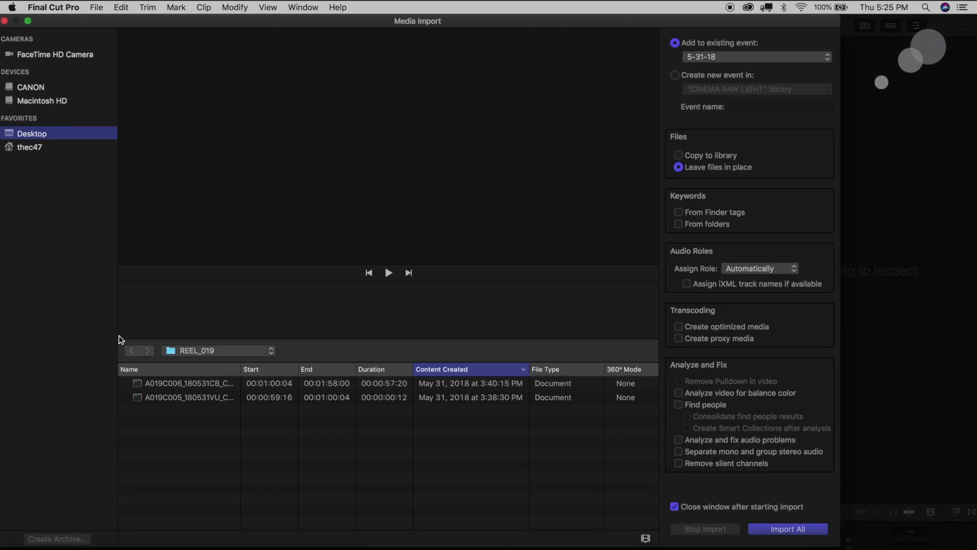
click(196, 383)
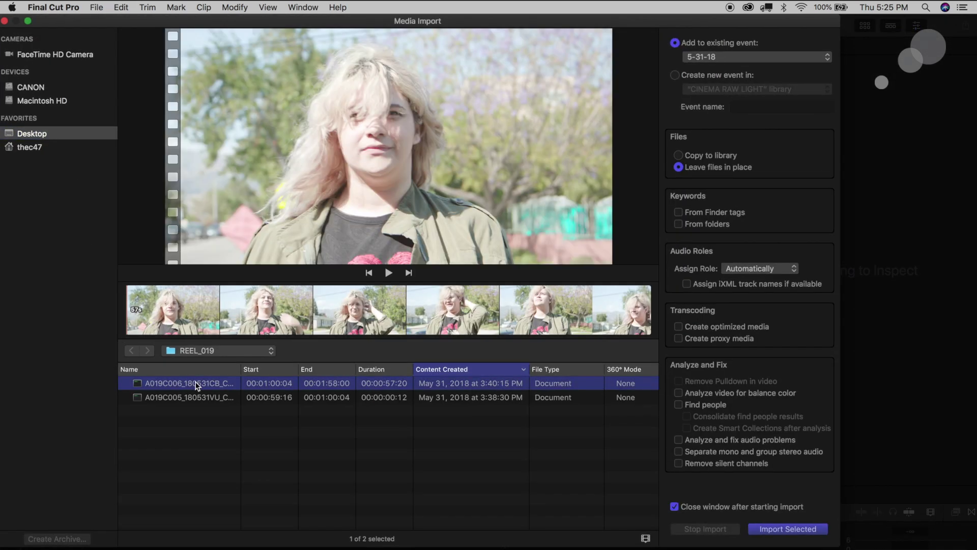
click(197, 383)
key(Escape)
click(786, 529)
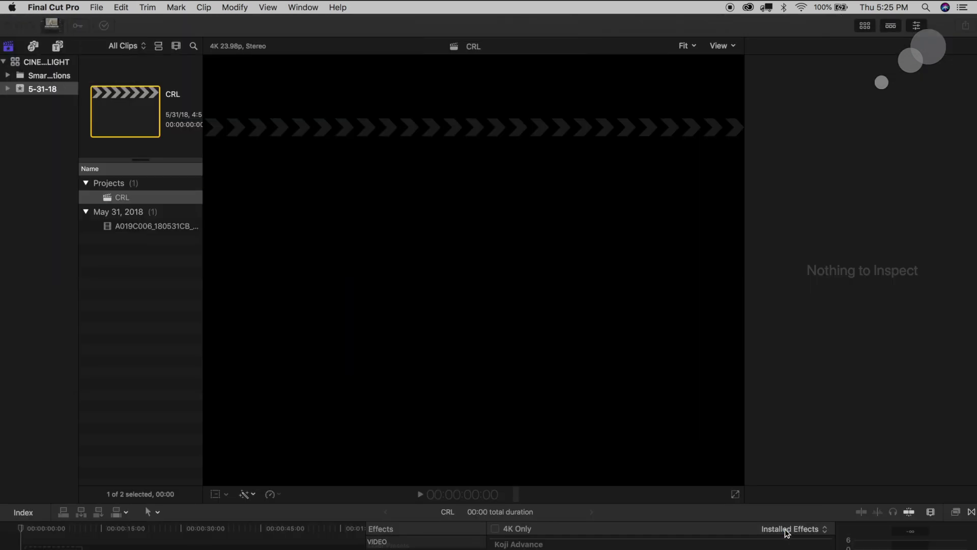
click(135, 227)
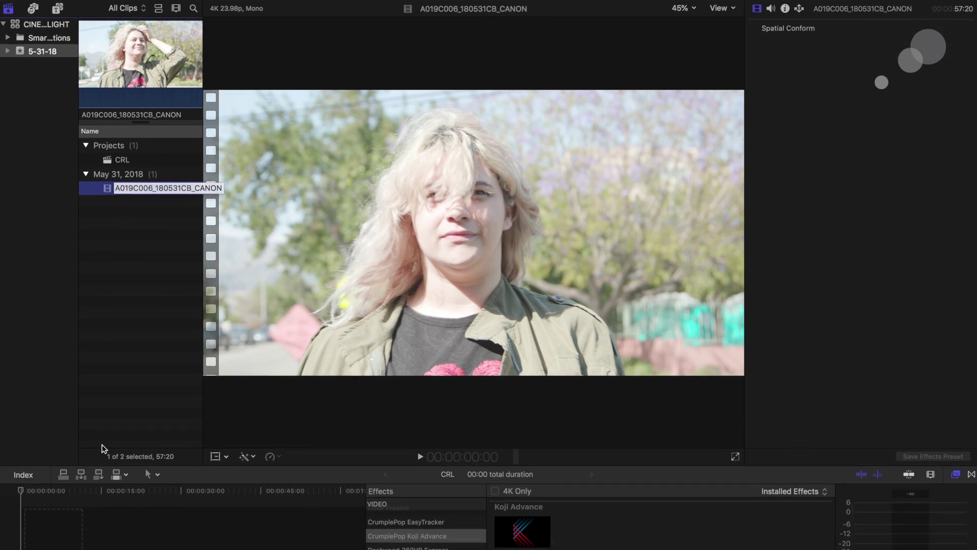
click(44, 503)
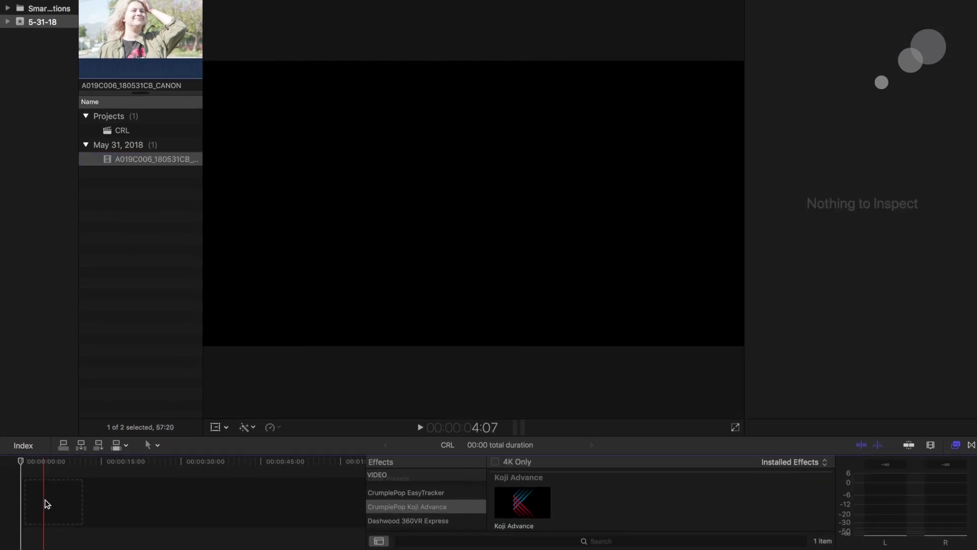
- Append the A019C006 clip to the CRL timeline, play it, and pause at 51:12
click(109, 161)
key(e)
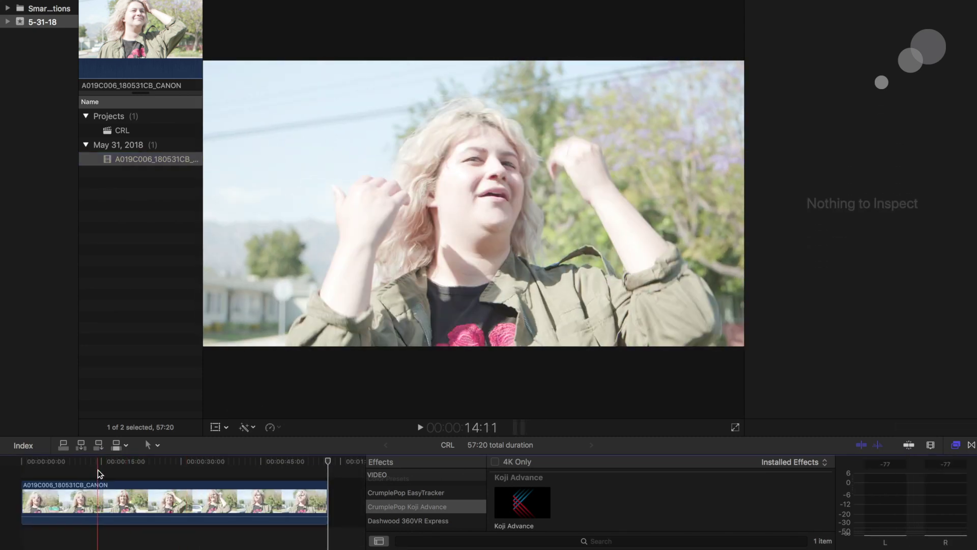
key(space)
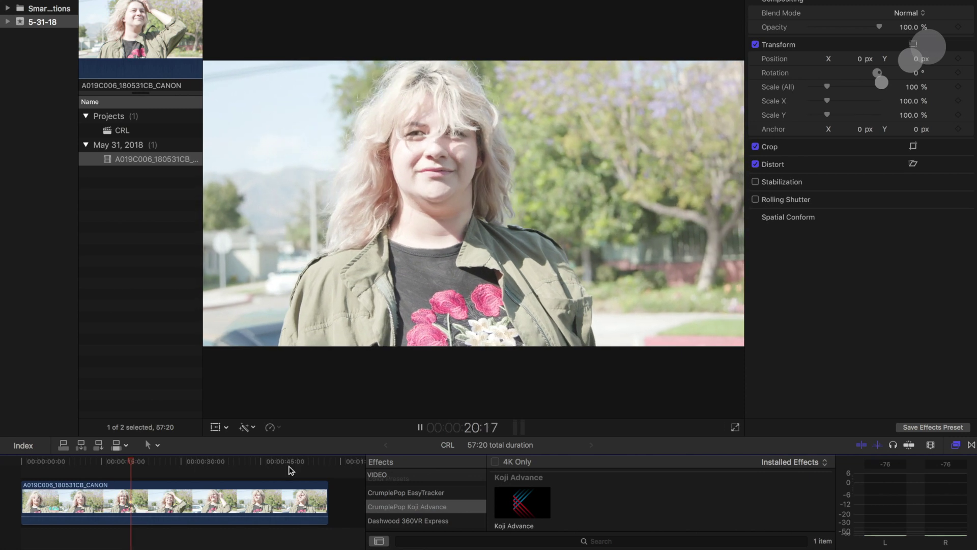
click(279, 461)
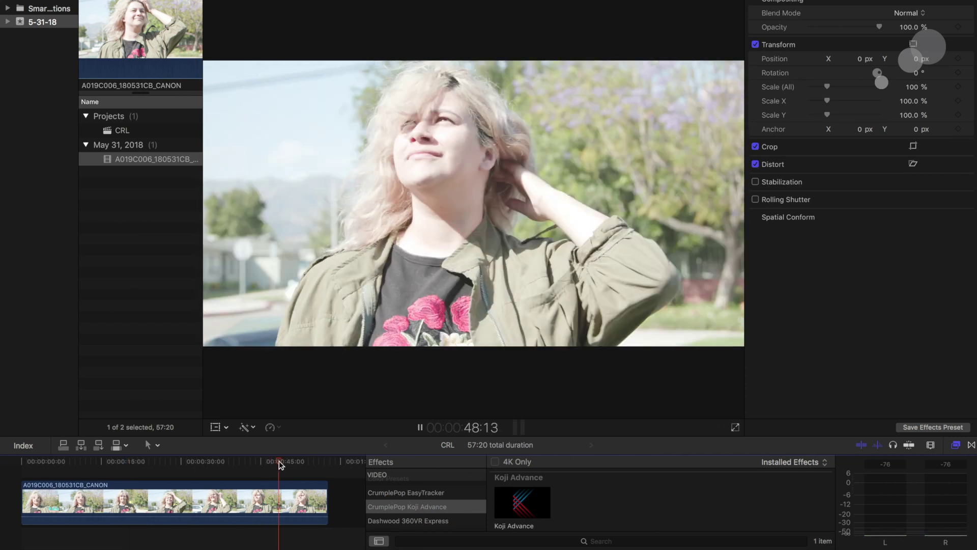
click(280, 461)
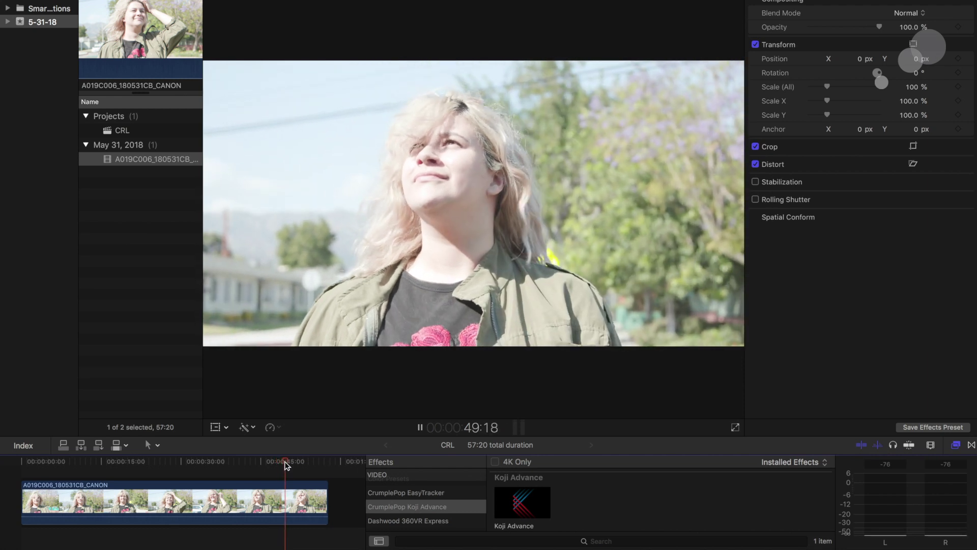
key(space)
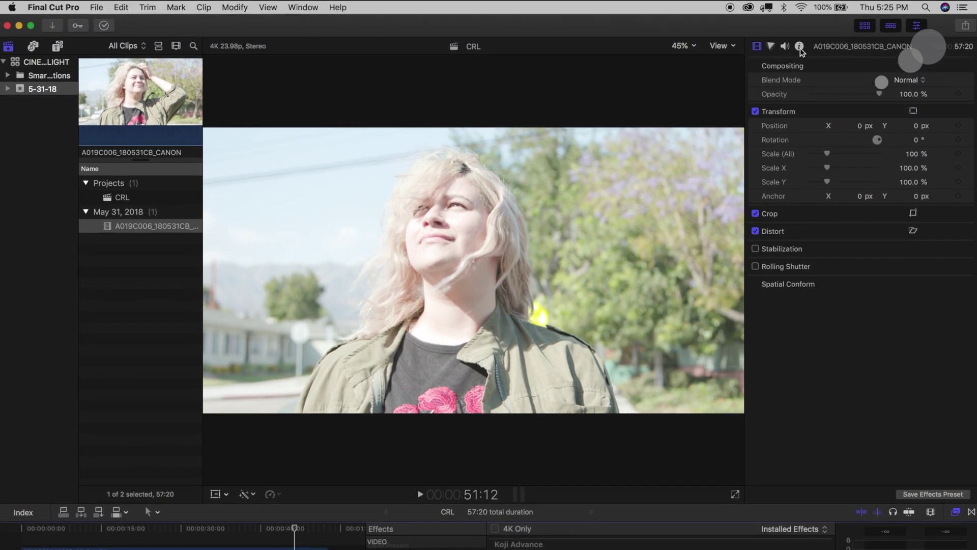
- Keep the Camera LUT at Canon Log 2/Cinema Gamut in the Info inspector and show the color wheels
click(800, 47)
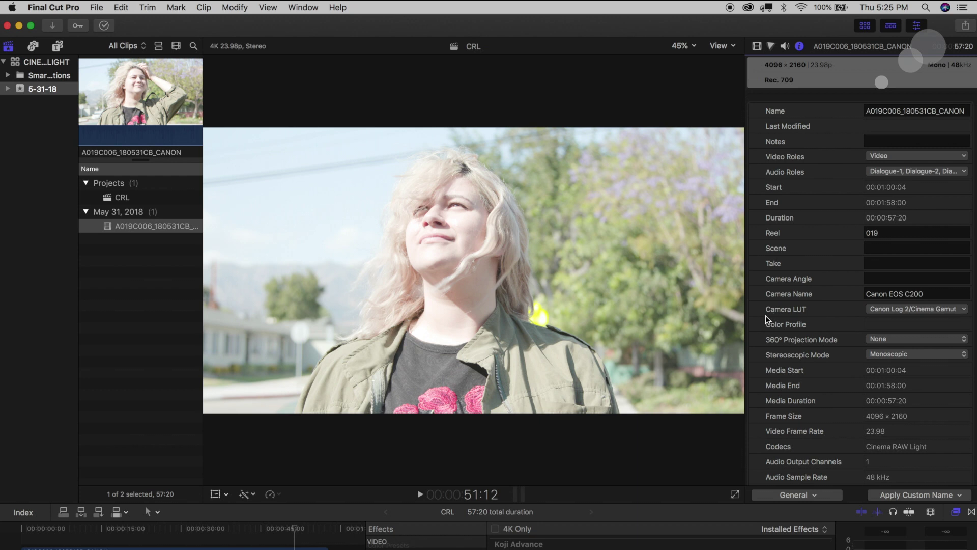
click(900, 310)
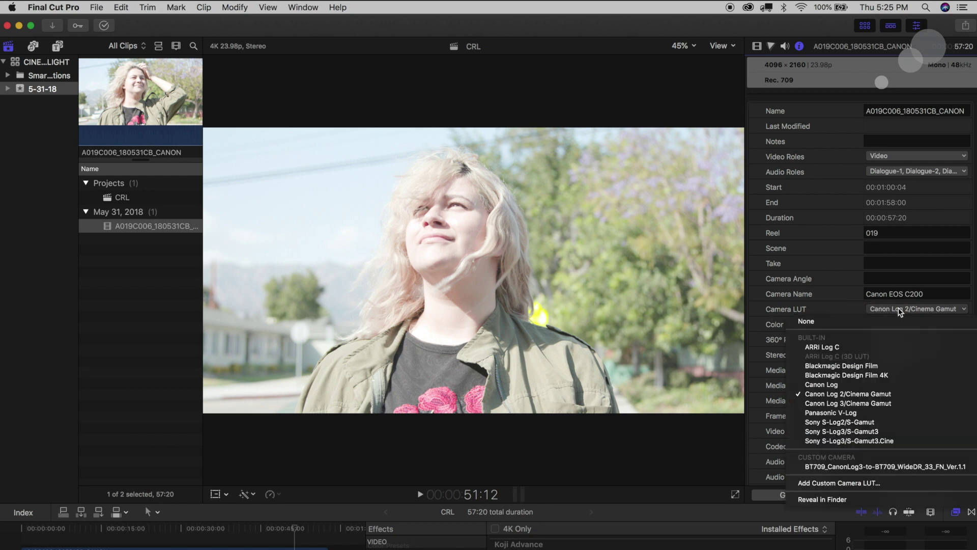
click(935, 394)
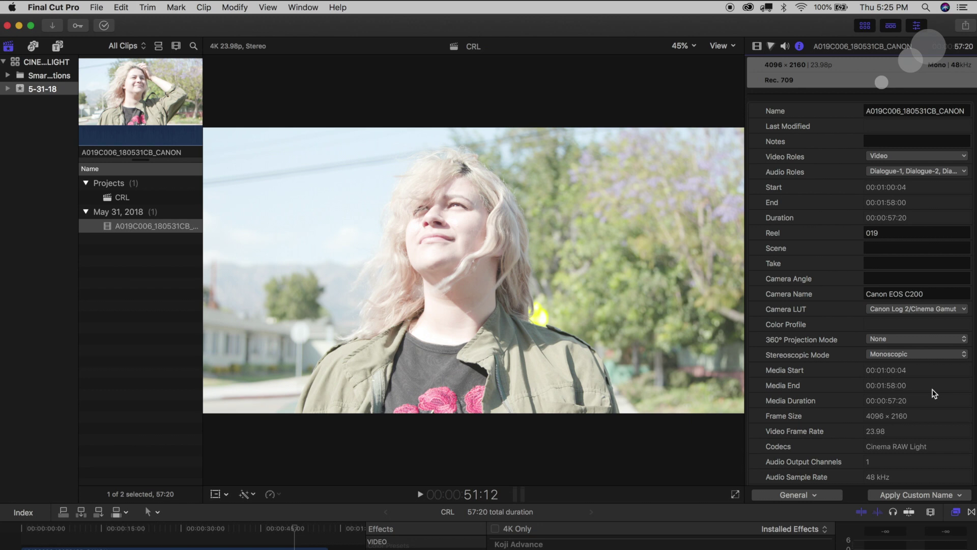
key(super+6)
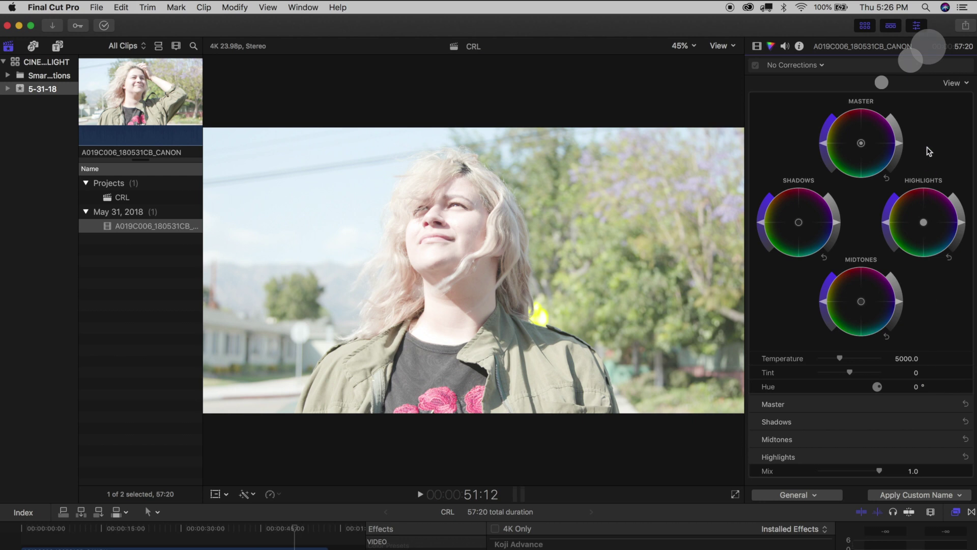
- Lower the Master, Highlights, Shadows and Midtones brightness sliders, then uncheck Color Wheels 1
mouse_move(900, 147)
mouse_down()
mouse_move(886, 173)
mouse_move(897, 158)
mouse_up()
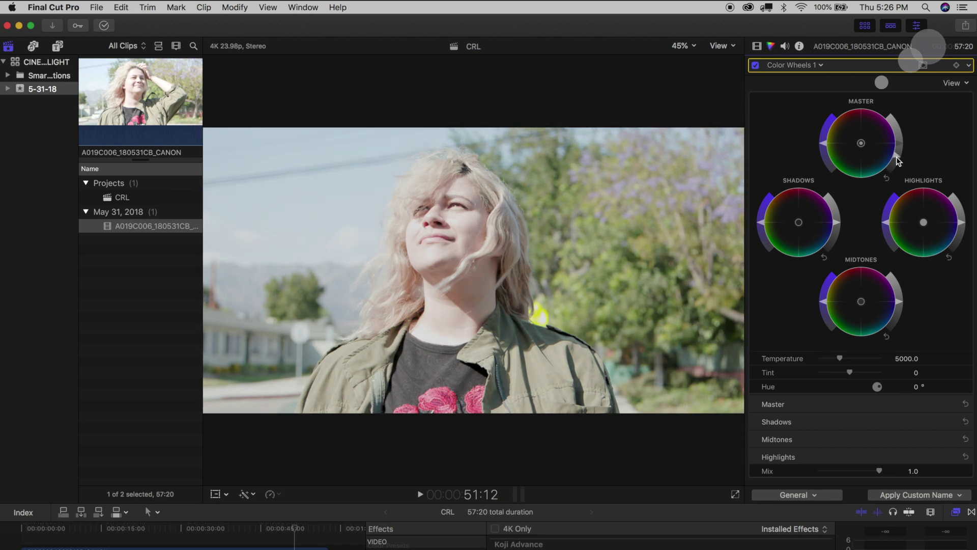
mouse_move(962, 223)
mouse_down()
mouse_move(962, 240)
mouse_move(962, 230)
mouse_up()
drag(840, 237, 831, 245)
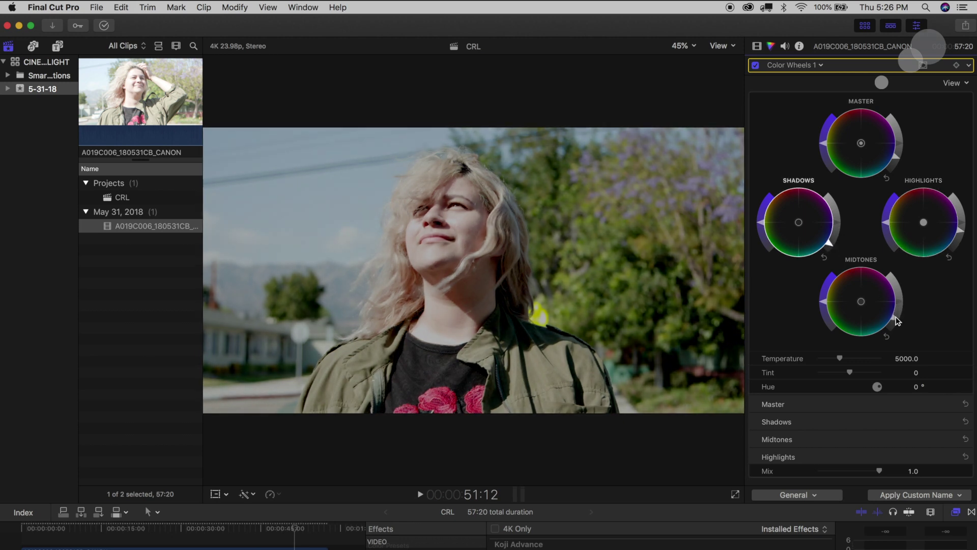
drag(896, 318, 899, 315)
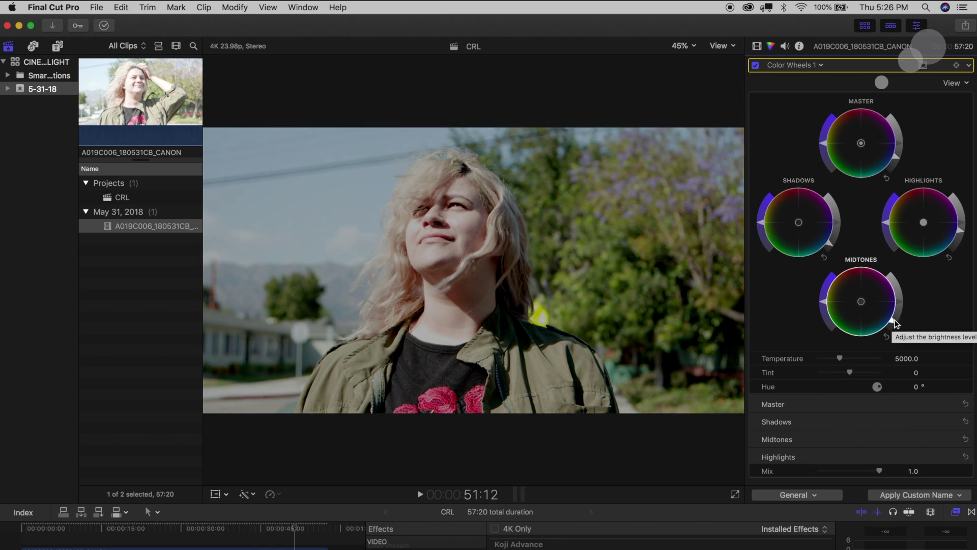
click(290, 532)
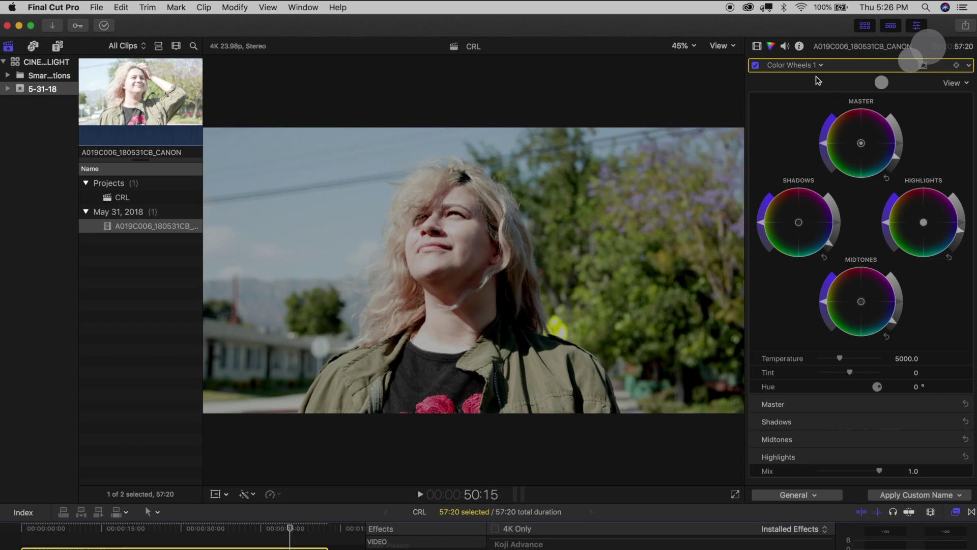
click(756, 66)
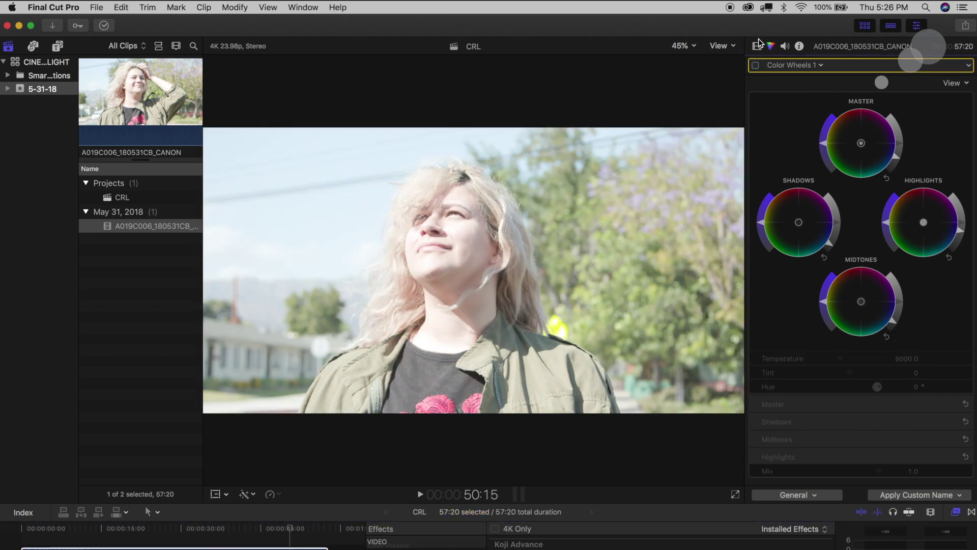
- Apply Koji Advance to the clip with the Canon C-Series C-Log2 camera format
click(758, 46)
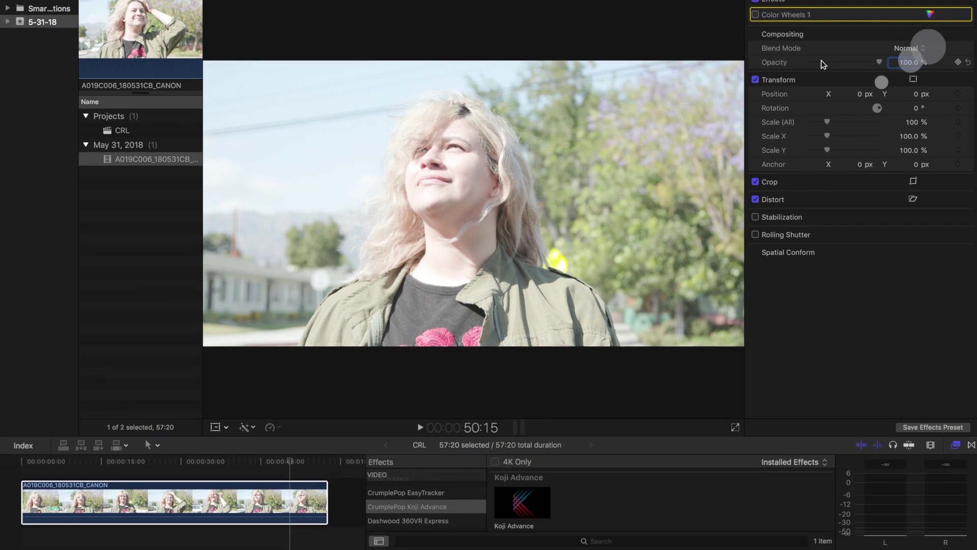
drag(522, 501, 300, 500)
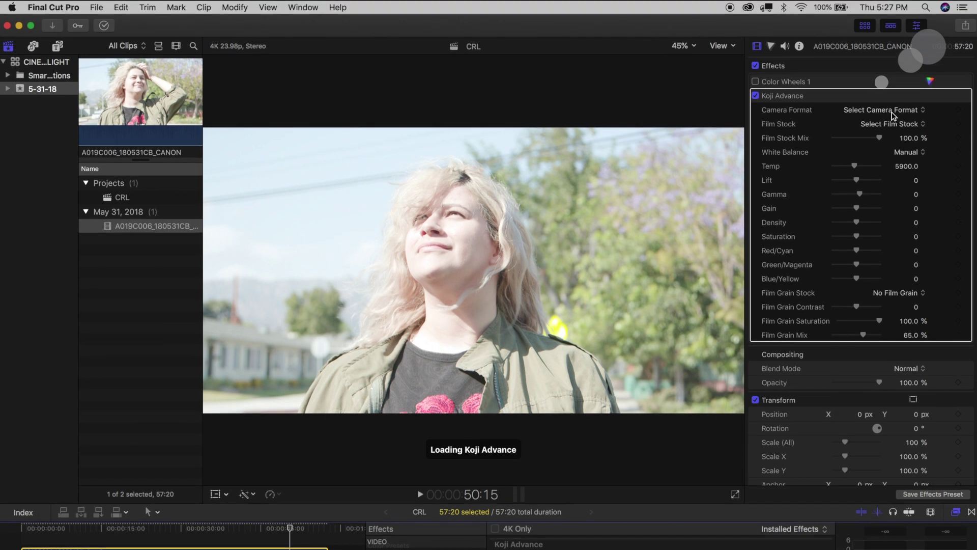
click(891, 113)
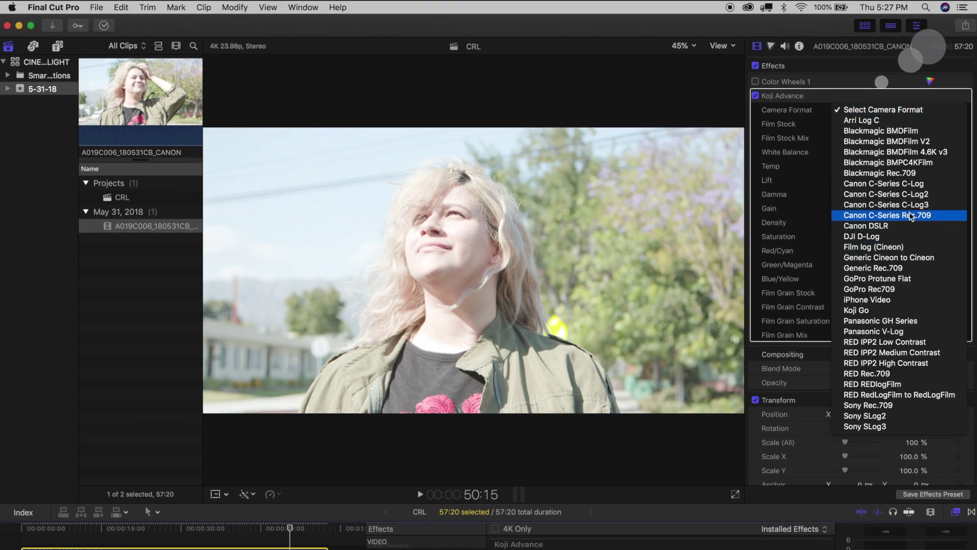
click(928, 195)
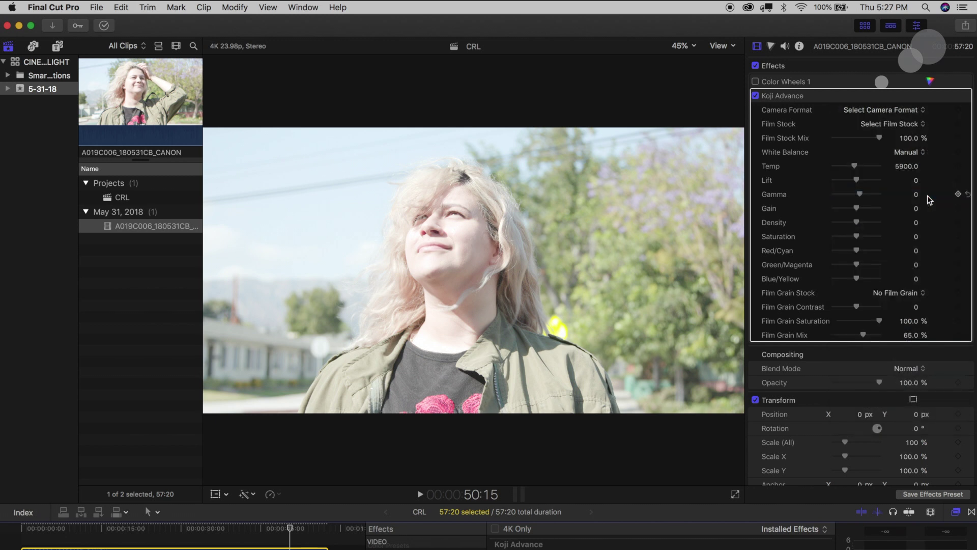
click(896, 125)
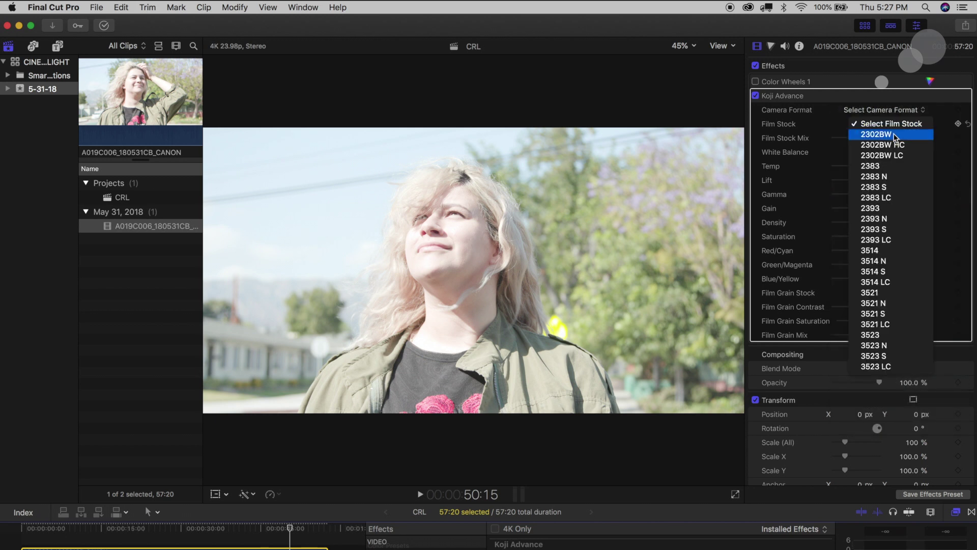
- Pick the 2383 film stock, then darken with Gain -0.75 and add contrast with Gamma -0.54
click(884, 168)
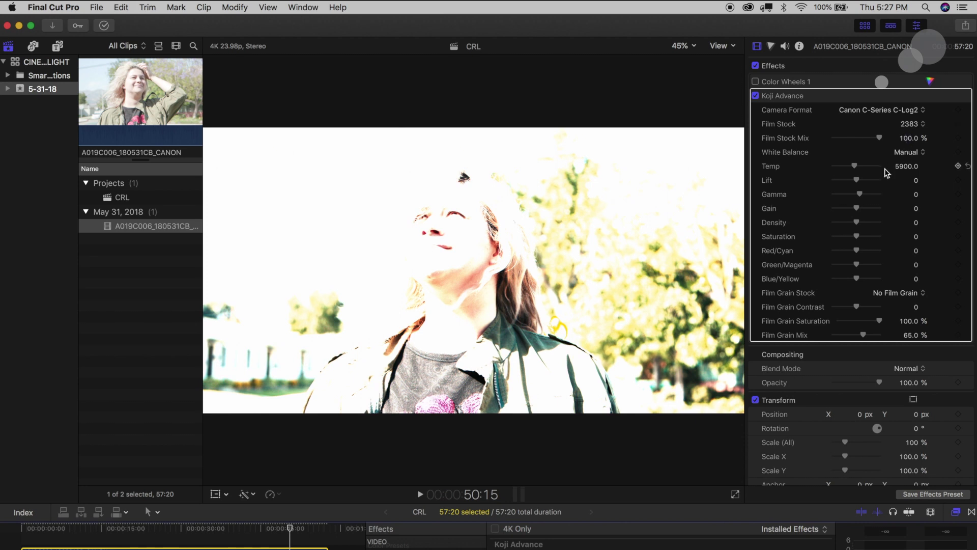
drag(856, 208, 835, 208)
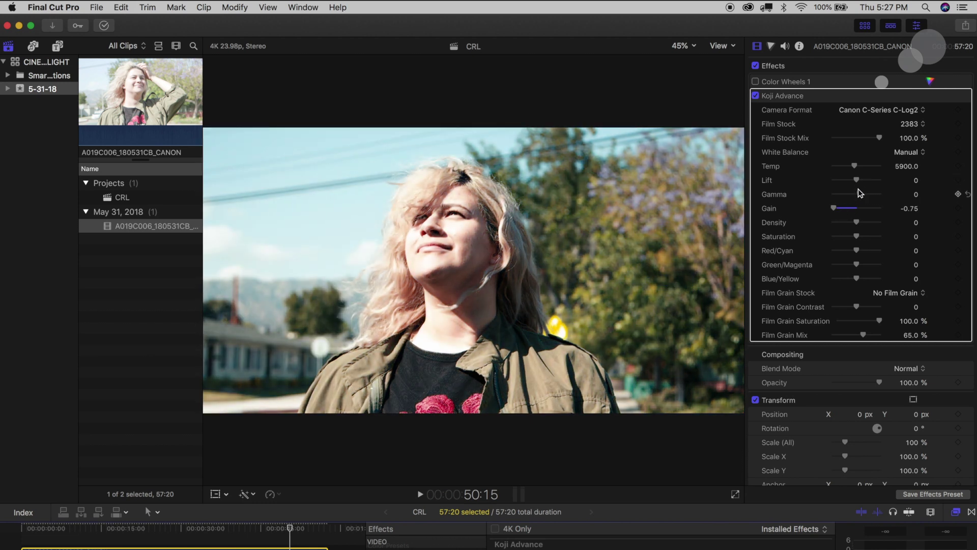
drag(859, 194, 846, 194)
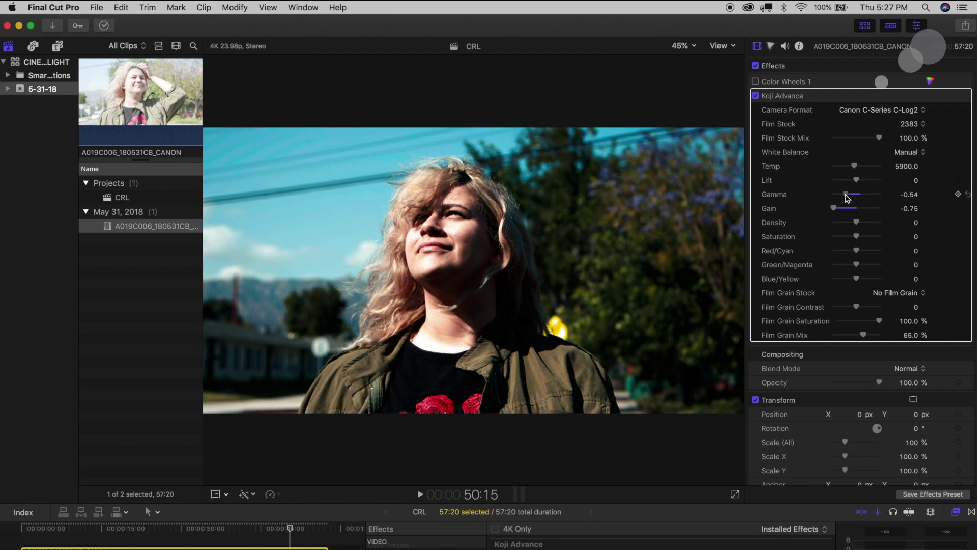